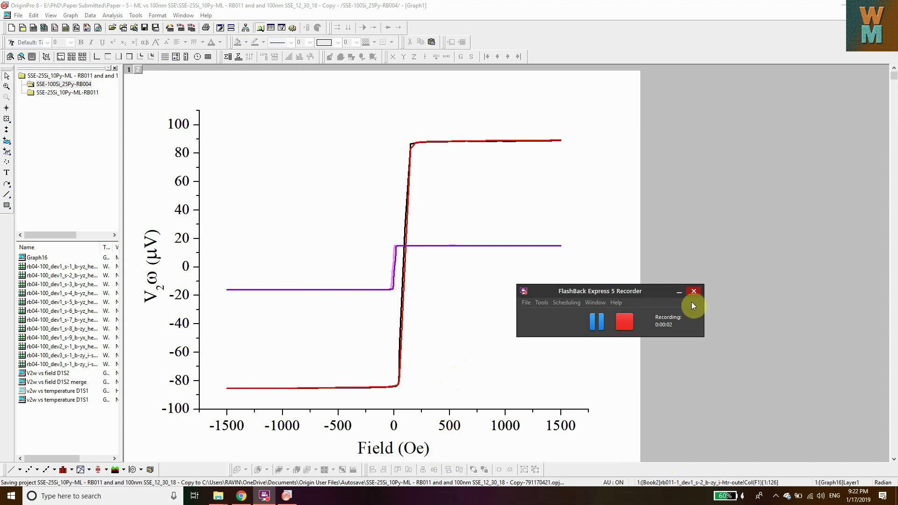
# Select the steep red V2ω curve and recolour it blue.
pyautogui.click(680, 293)
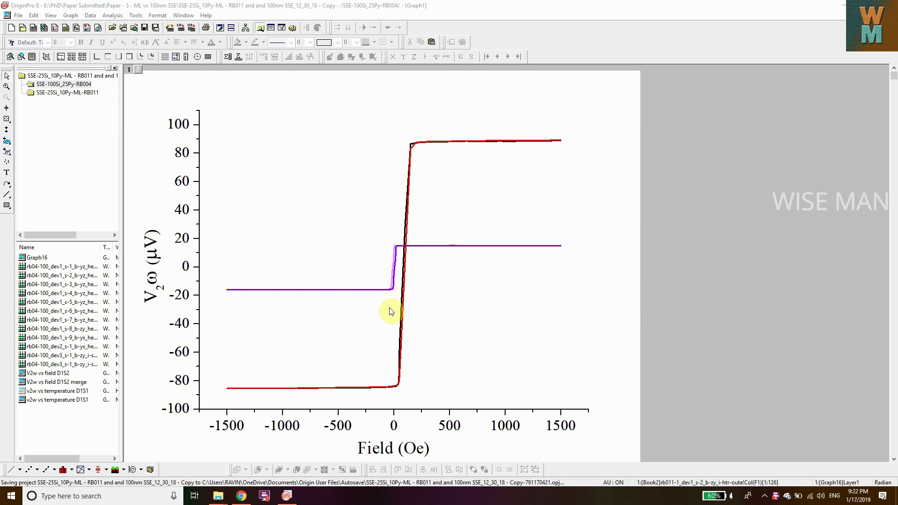
pyautogui.click(8, 60)
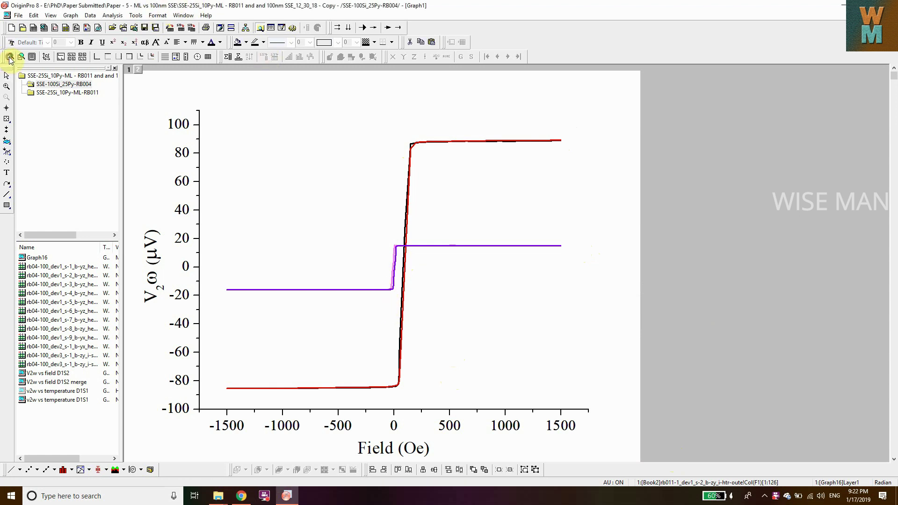
pyautogui.moveTo(250, 141); pyautogui.dragTo(317, 199)
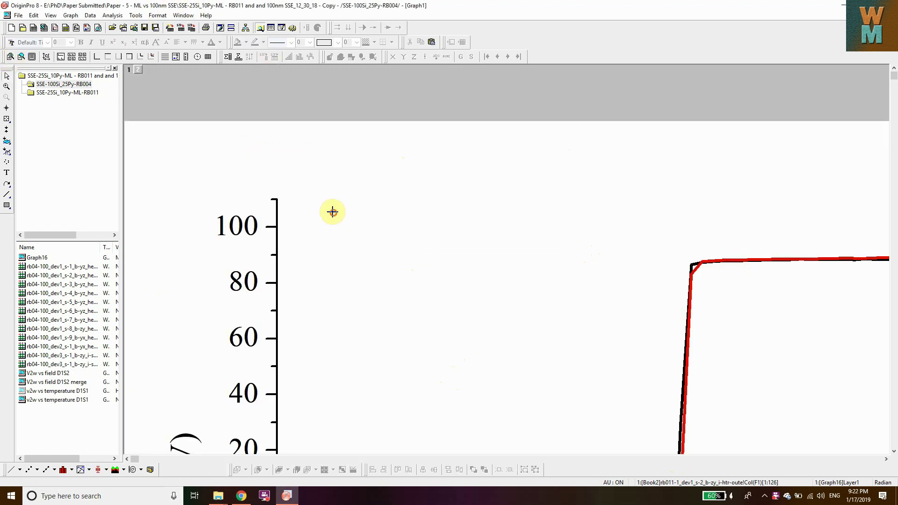
pyautogui.scroll(-1, 518, 290)
pyautogui.scroll(-3, 624, 283)
pyautogui.scroll(-1, 629, 267)
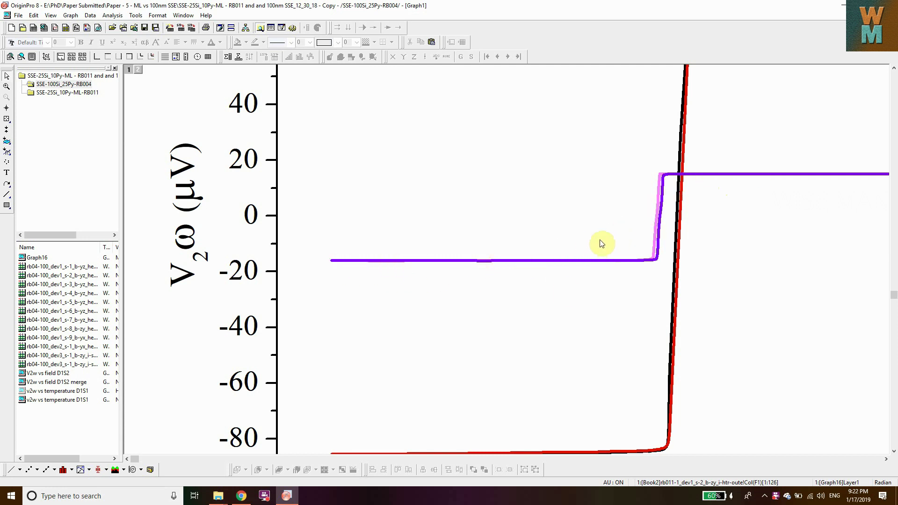
pyautogui.scroll(-3, 509, 361)
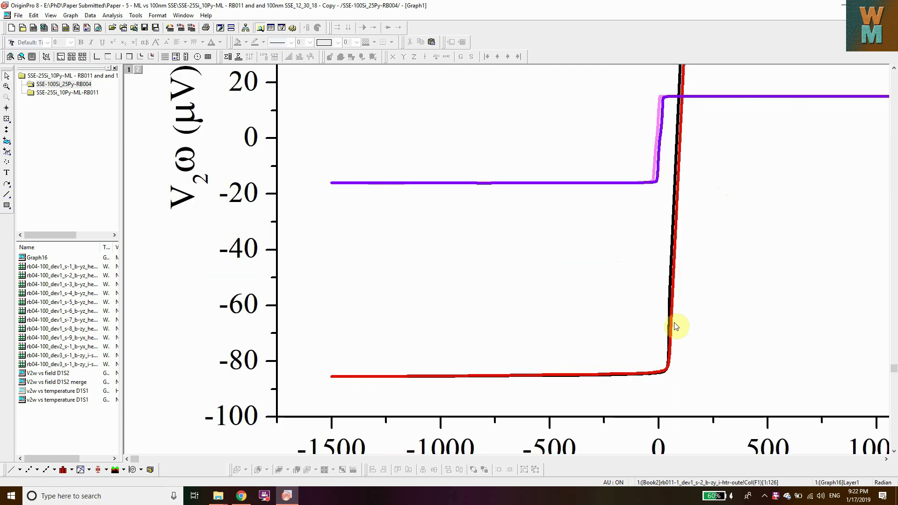
pyautogui.scroll(9, 671, 252)
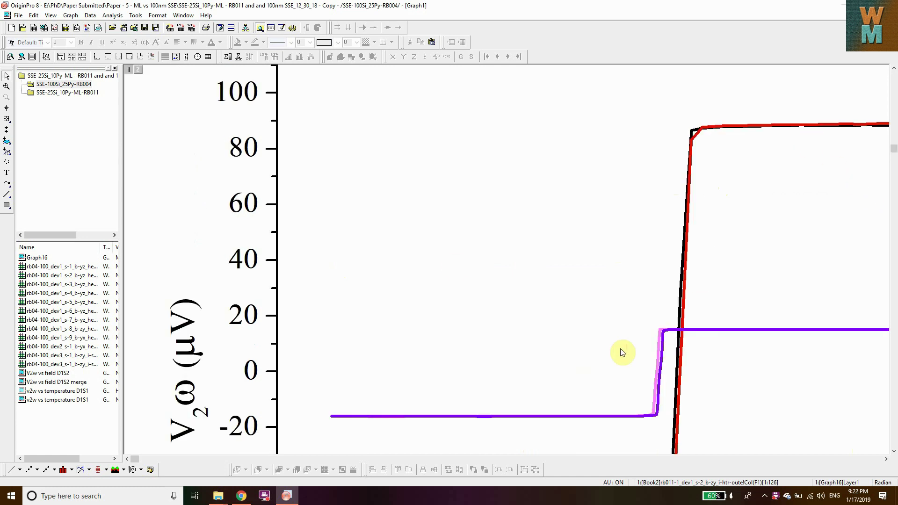
pyautogui.click(20, 56)
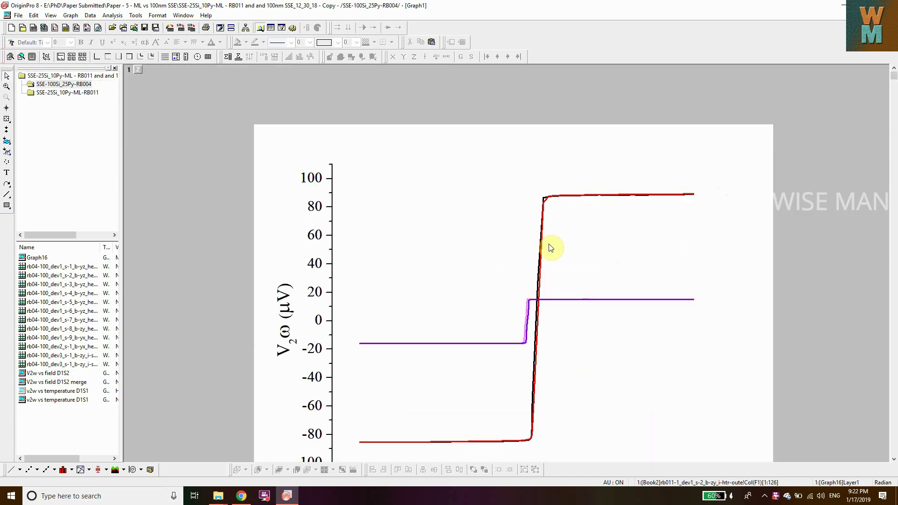
pyautogui.scroll(-2, 551, 245)
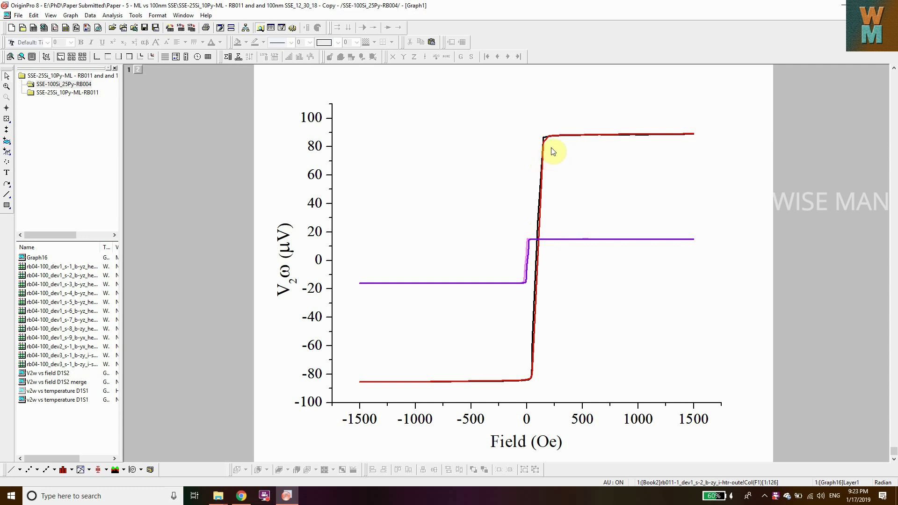
pyautogui.click(574, 146)
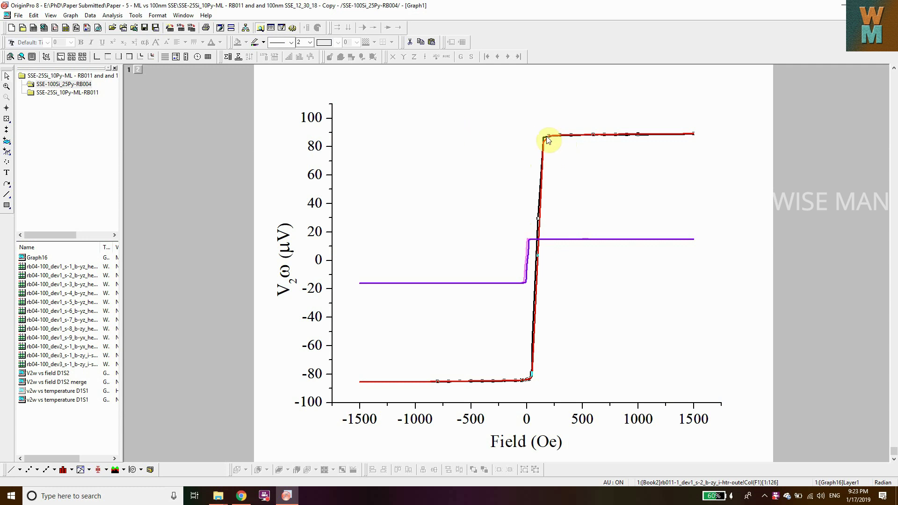
pyautogui.click(751, 147)
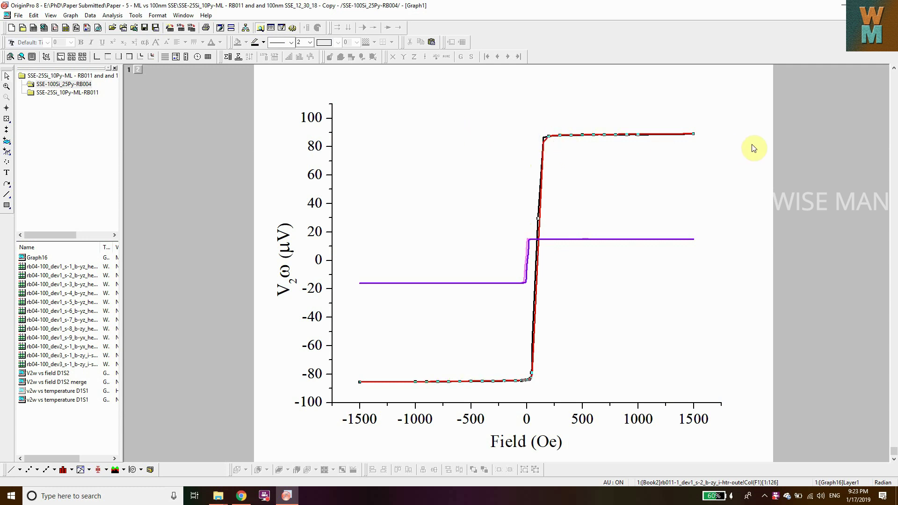
pyautogui.click(256, 45)
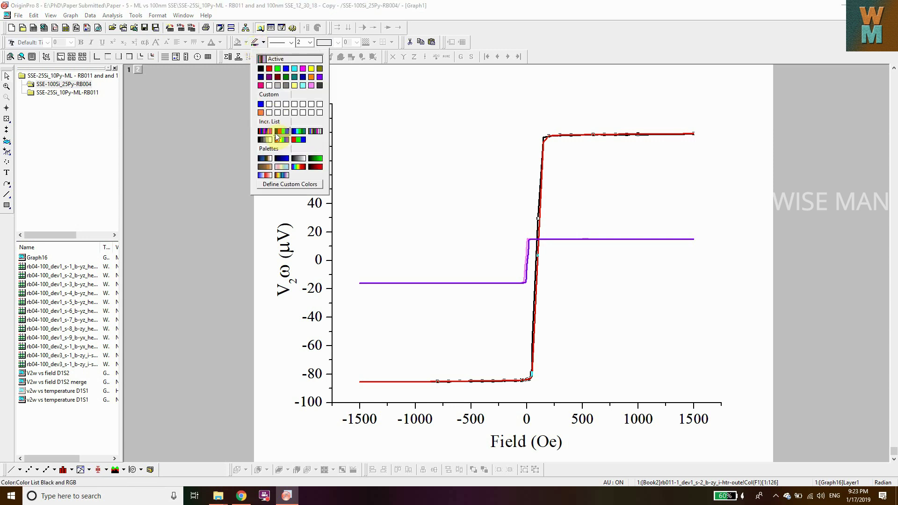
pyautogui.click(280, 160)
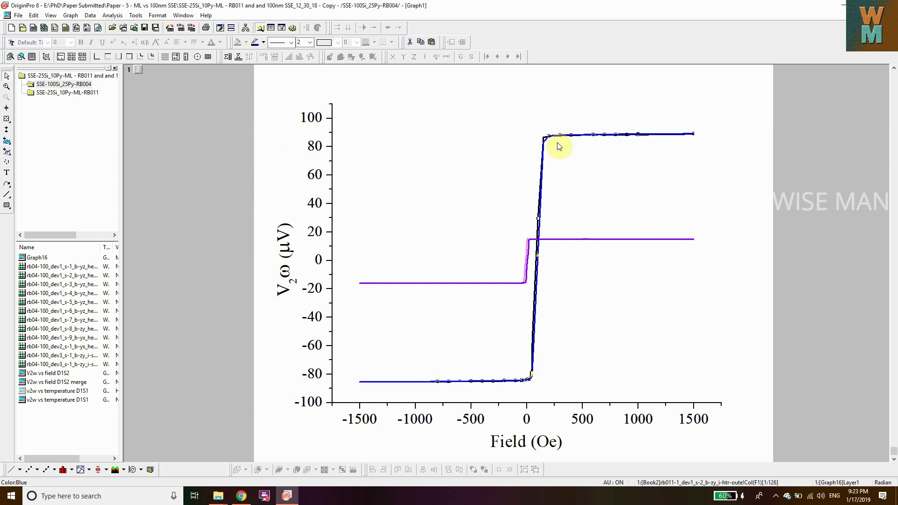
# Try dark red on the curve, then set it back to red.
pyautogui.click(257, 43)
pyautogui.click(308, 167)
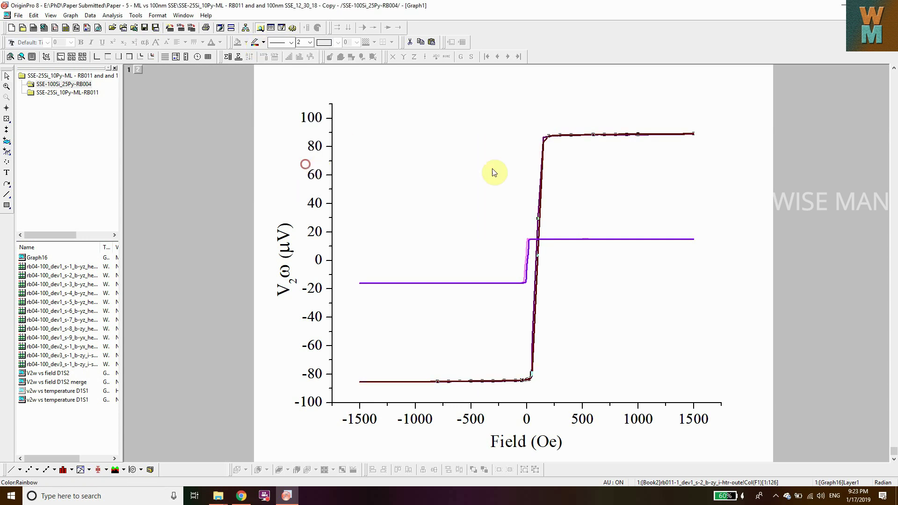
pyautogui.click(257, 42)
pyautogui.click(320, 168)
# Reselect the red curve and recolour it green.
pyautogui.click(568, 172)
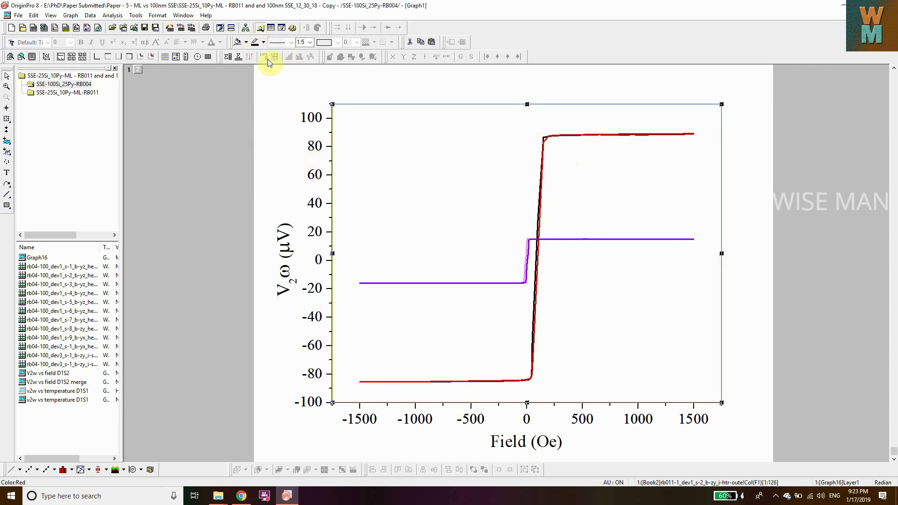
pyautogui.click(540, 166)
pyautogui.click(264, 44)
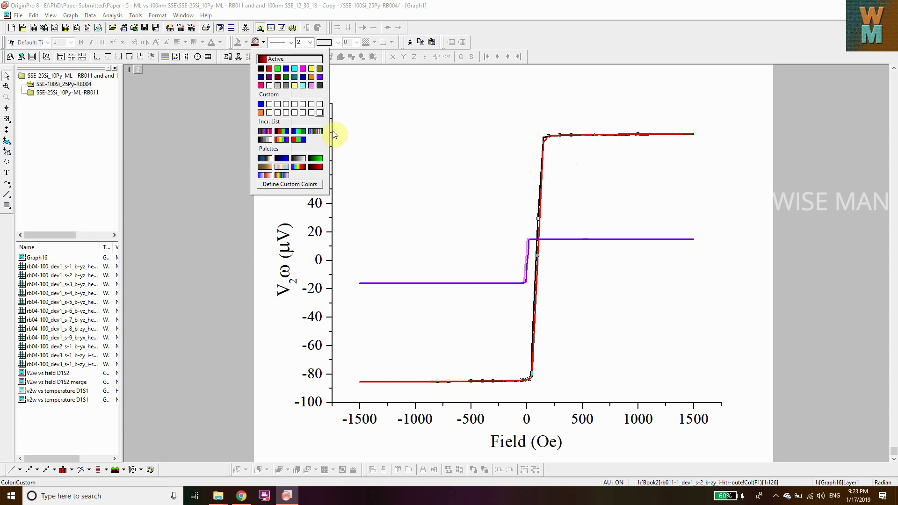
pyautogui.click(321, 165)
# Reselect the green curve and give it a dark blue palette colour.
pyautogui.click(599, 166)
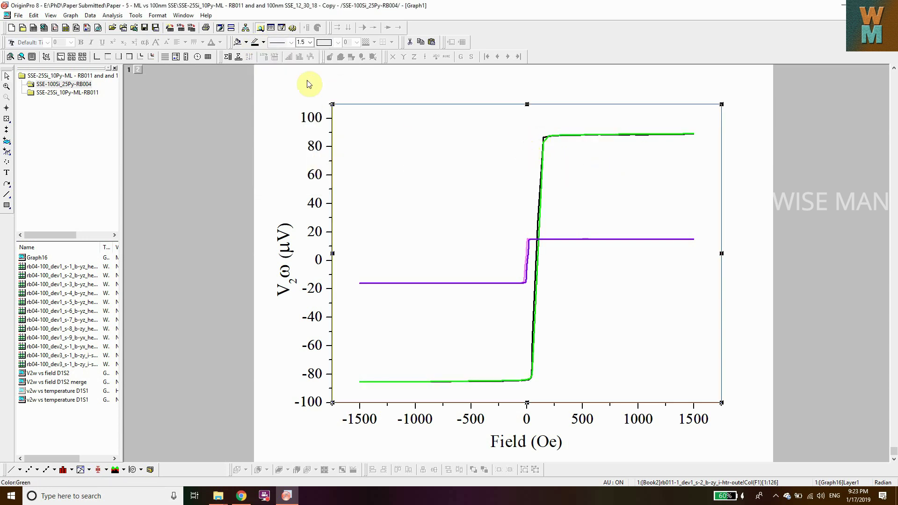
pyautogui.click(545, 175)
pyautogui.click(542, 169)
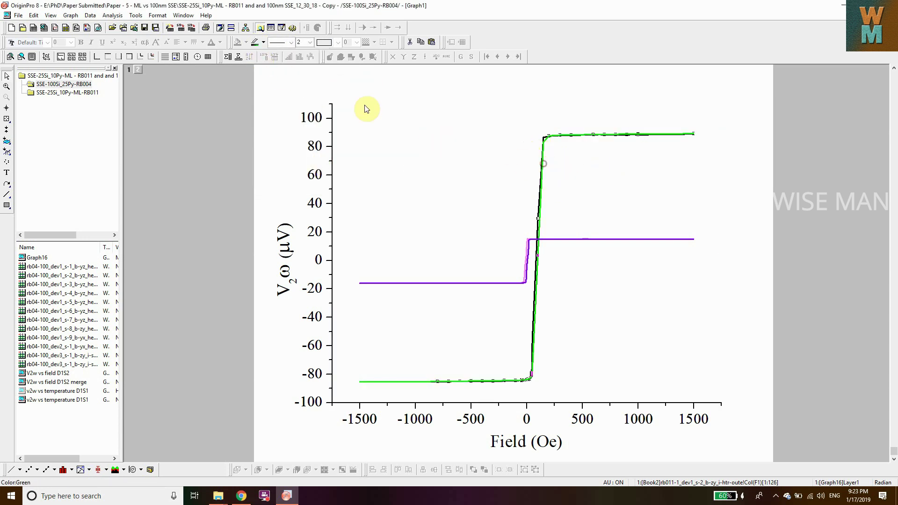
pyautogui.click(263, 43)
pyautogui.click(266, 176)
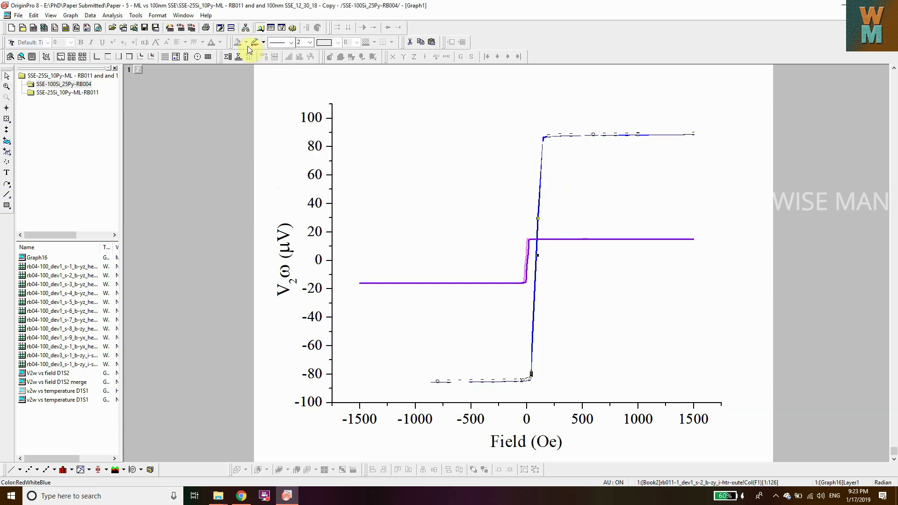
pyautogui.click(261, 43)
pyautogui.click(281, 176)
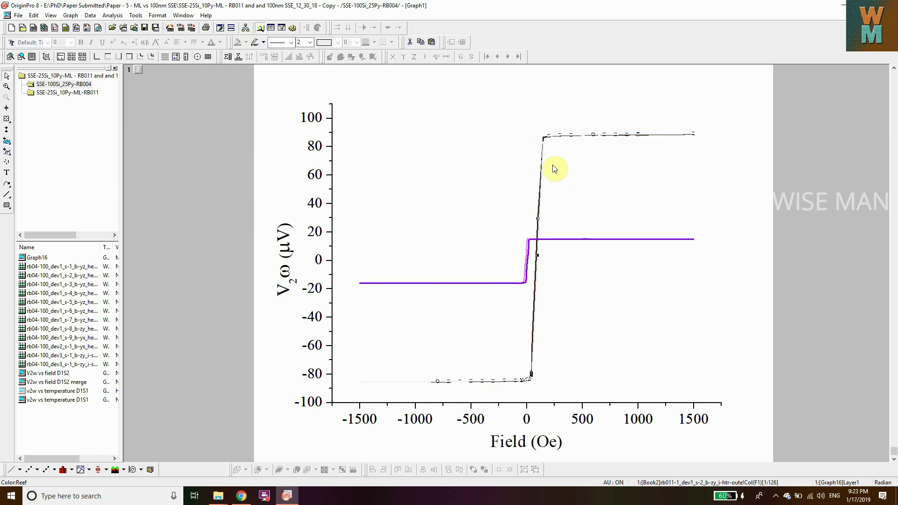
pyautogui.click(261, 43)
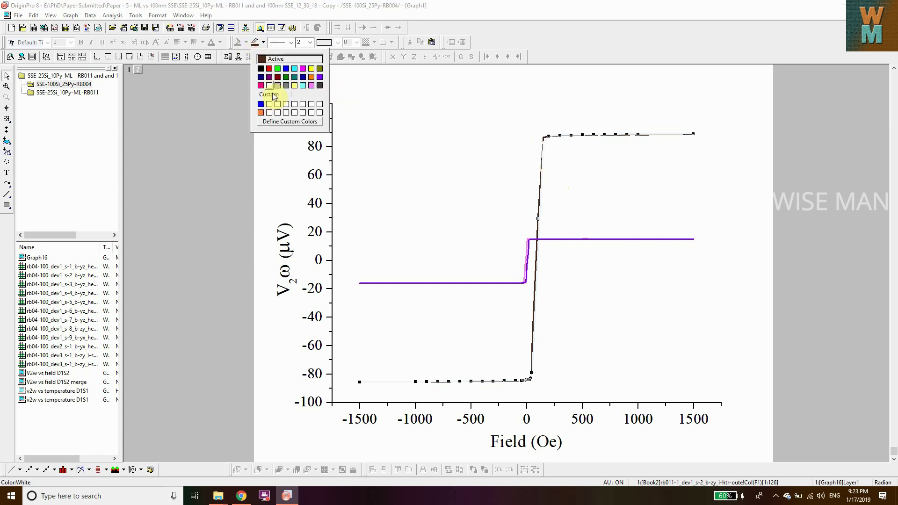
pyautogui.click(614, 166)
pyautogui.click(559, 144)
pyautogui.click(261, 43)
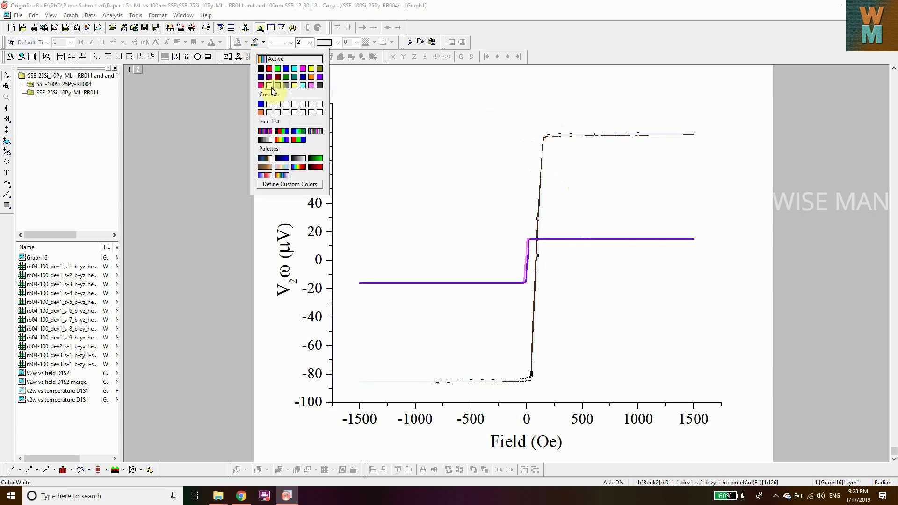
pyautogui.click(281, 140)
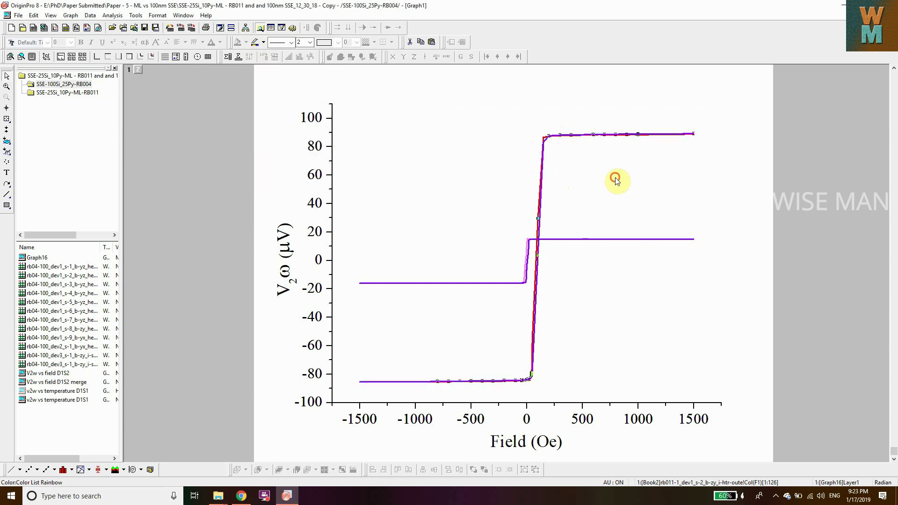
pyautogui.click(597, 176)
pyautogui.click(542, 173)
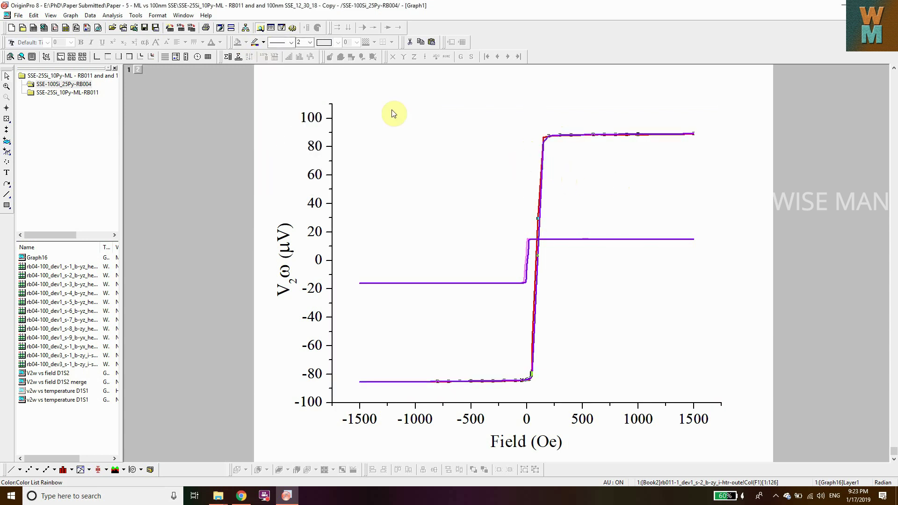
pyautogui.click(255, 44)
pyautogui.click(299, 133)
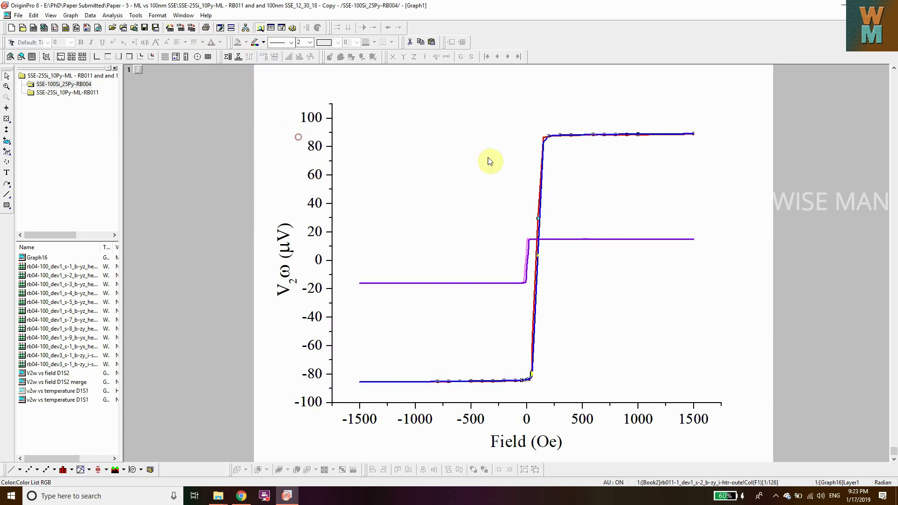
pyautogui.click(677, 170)
pyautogui.click(574, 135)
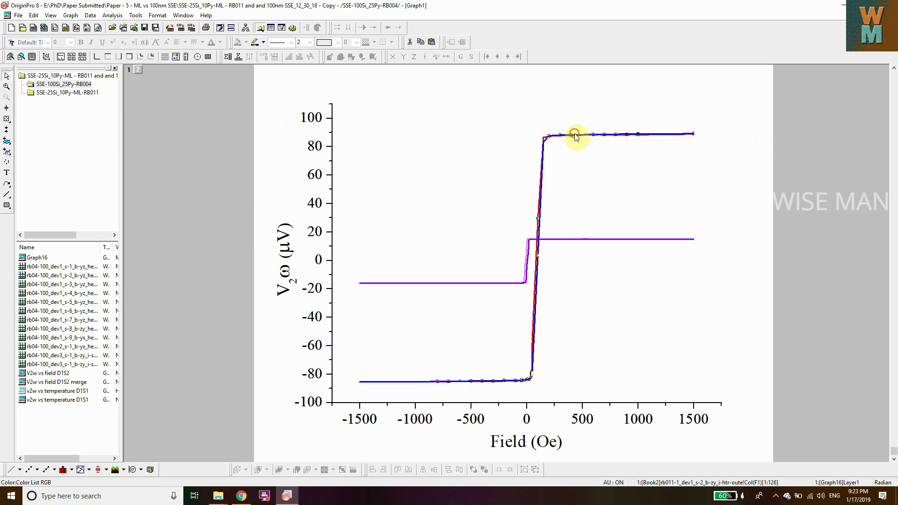
pyautogui.click(261, 43)
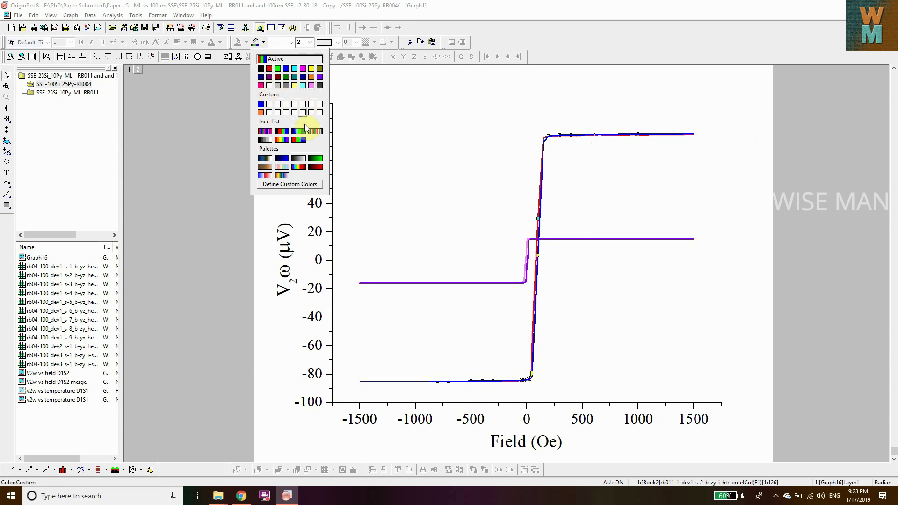
pyautogui.click(315, 167)
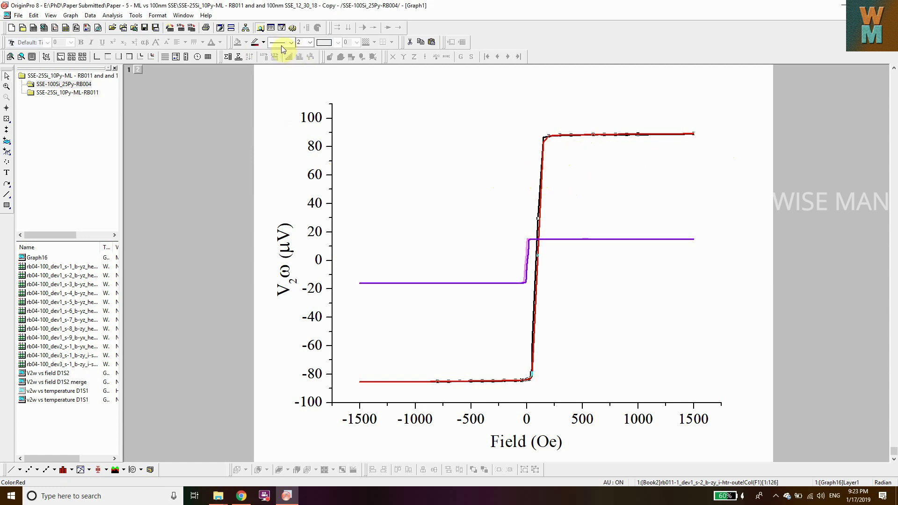
pyautogui.click(259, 43)
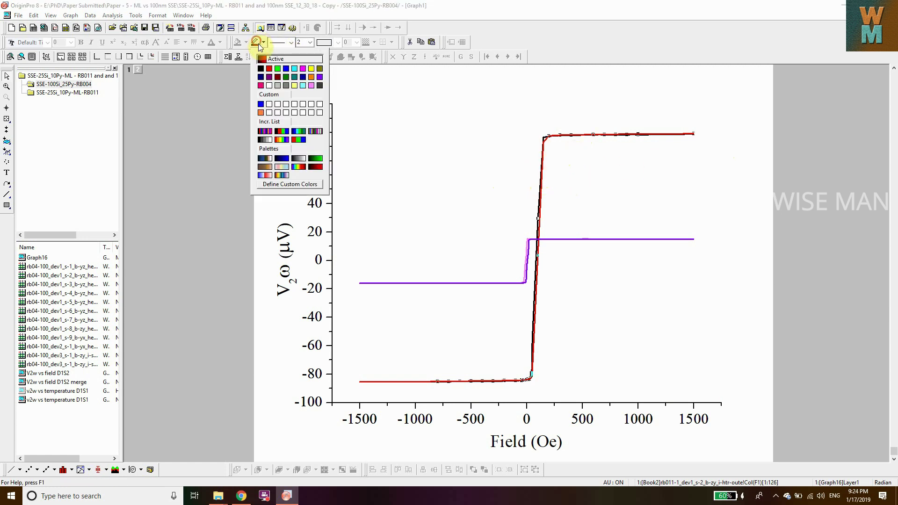
pyautogui.click(279, 69)
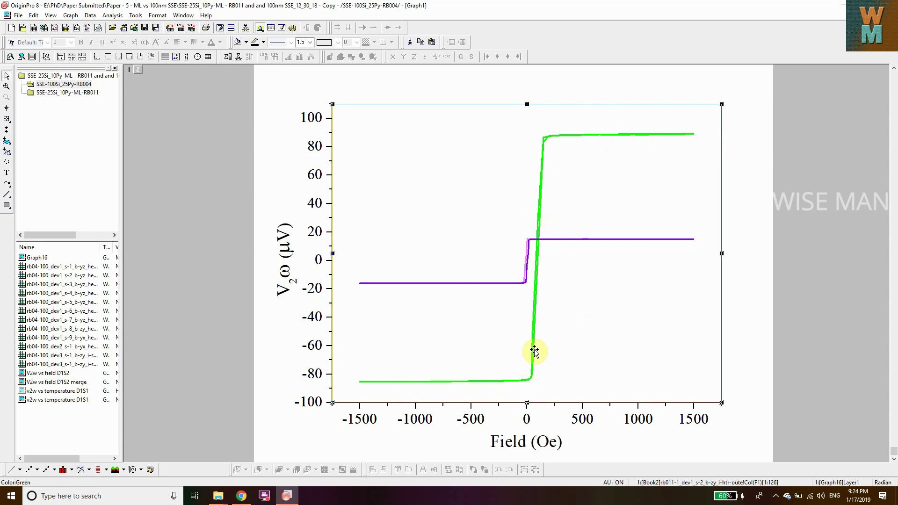
pyautogui.click(546, 153)
pyautogui.click(262, 42)
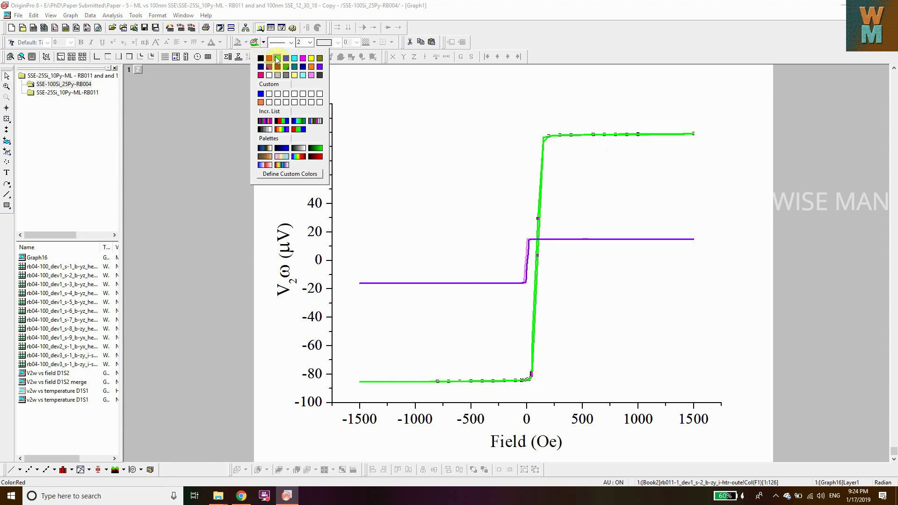
pyautogui.click(283, 129)
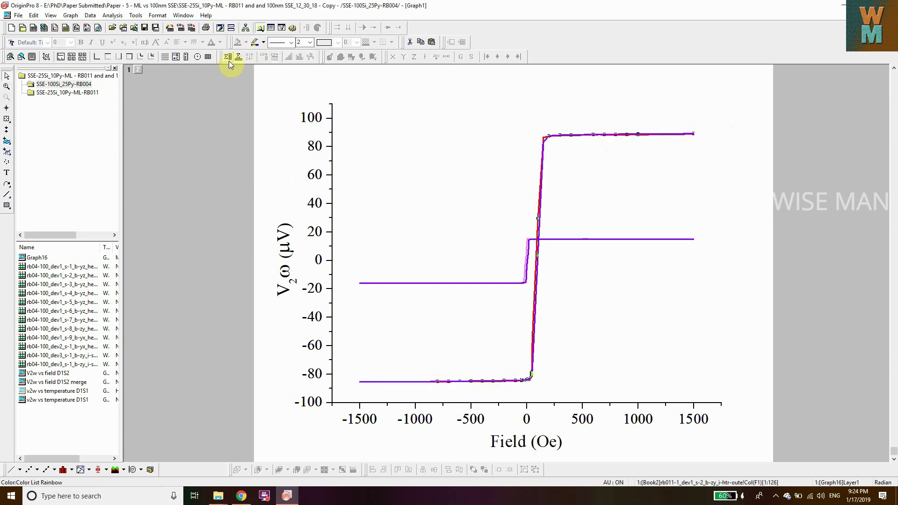
pyautogui.click(262, 42)
pyautogui.click(316, 133)
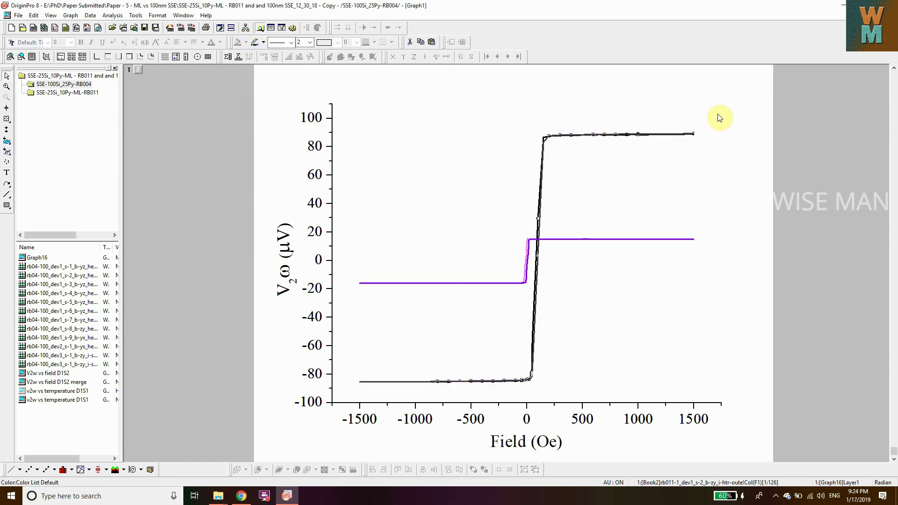
pyautogui.click(254, 43)
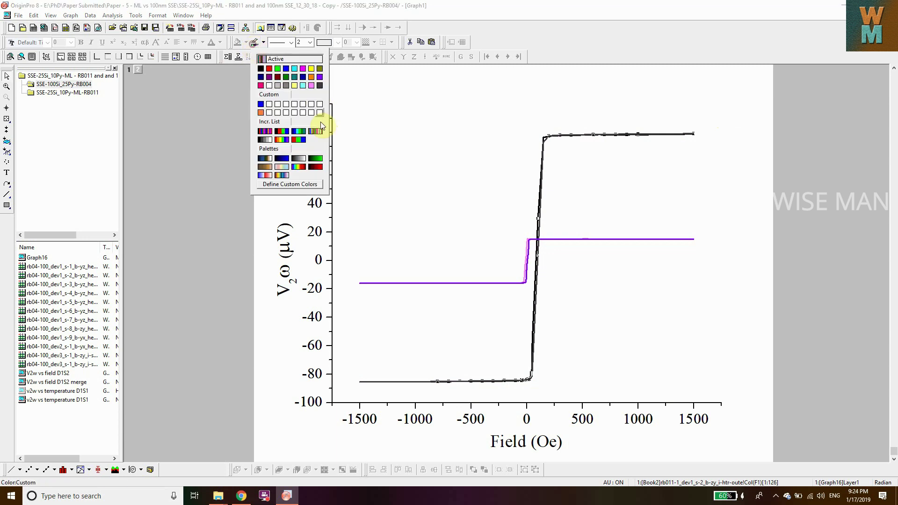
pyautogui.click(315, 167)
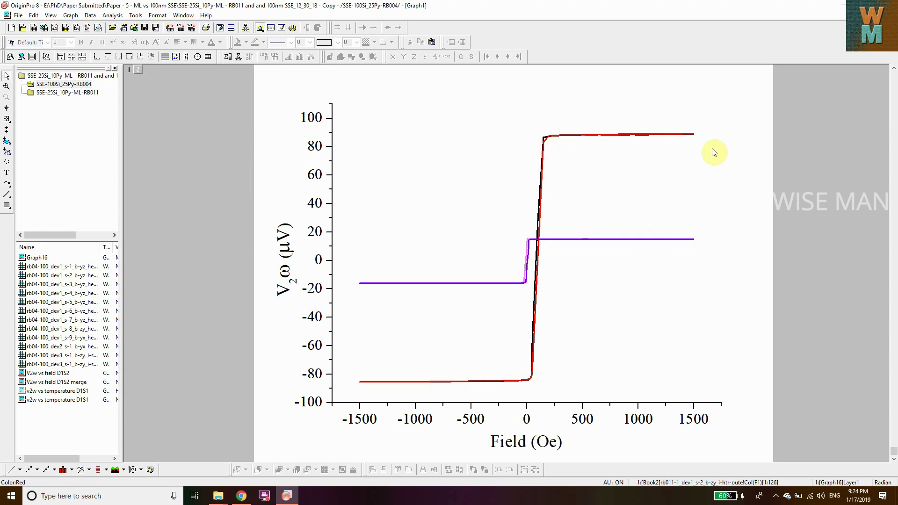
# Set the red curve's group Edit Mode to Independent in Plot Details and confirm.
pyautogui.doubleClick(547, 140)
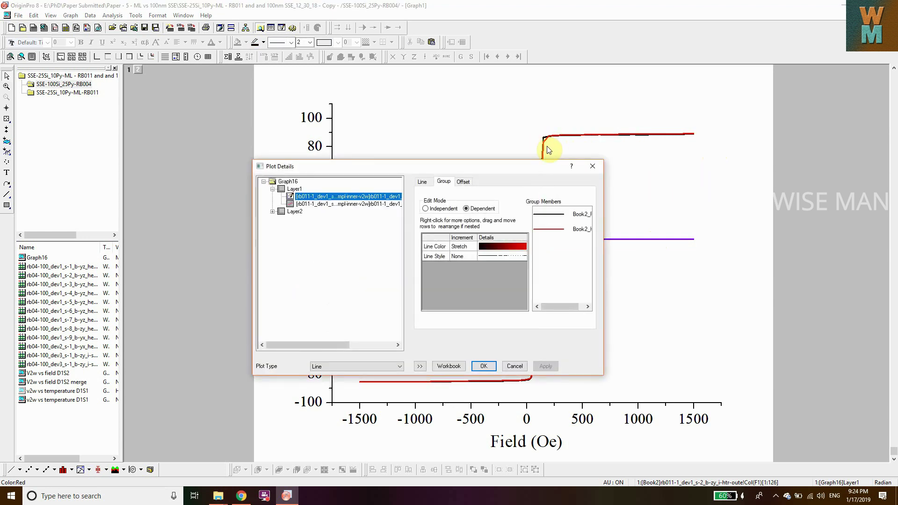
pyautogui.click(464, 183)
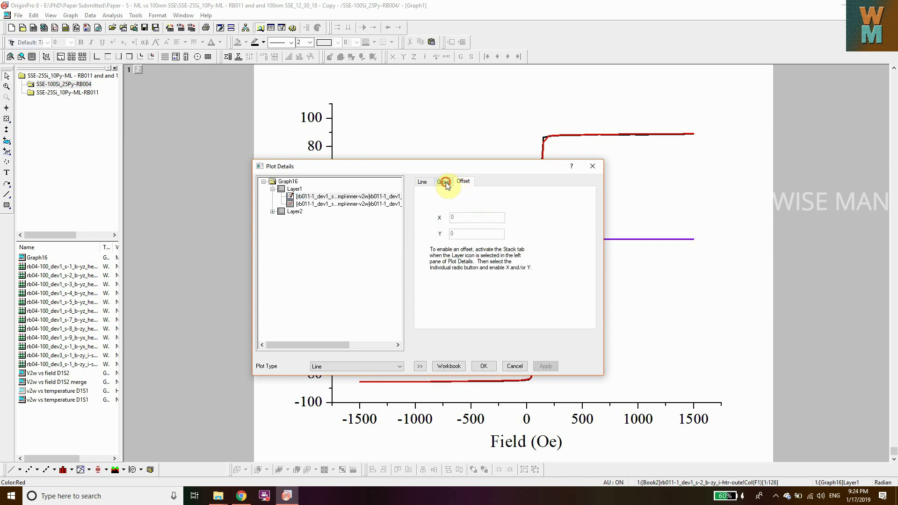
pyautogui.click(446, 182)
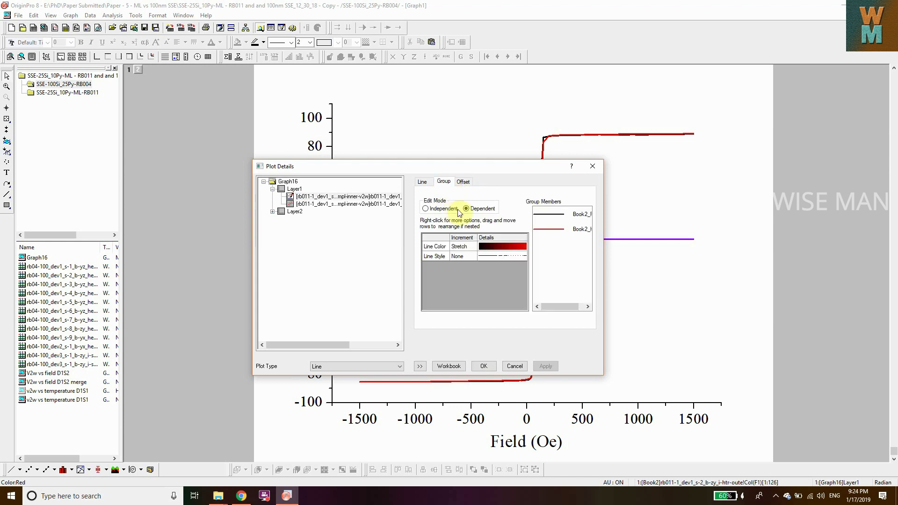
pyautogui.click(426, 210)
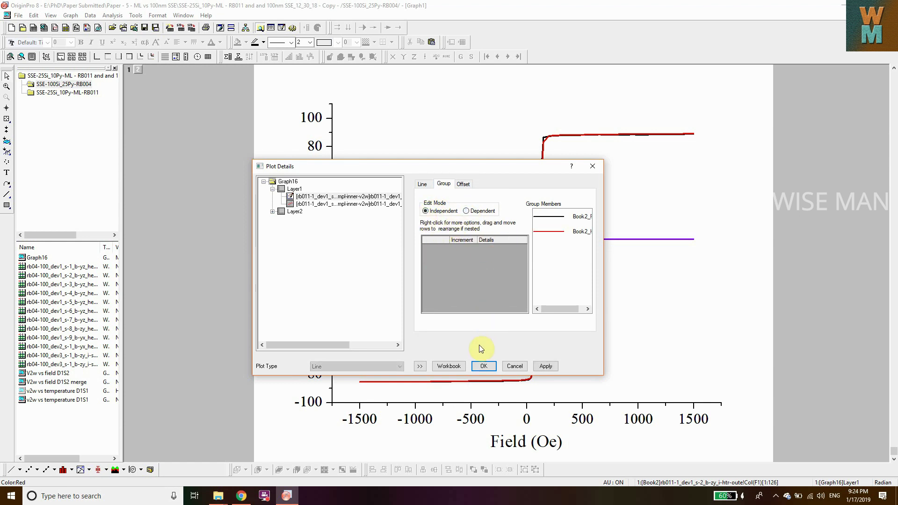
pyautogui.click(485, 367)
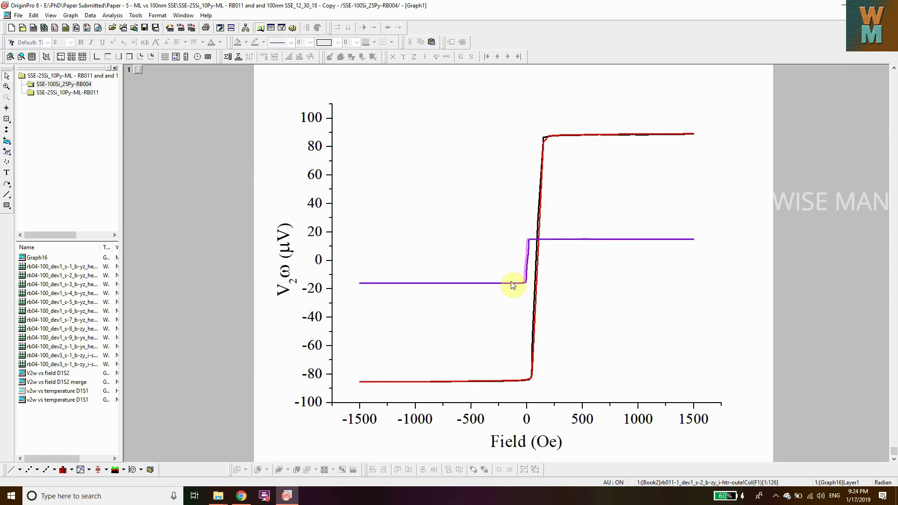
# Zoom onto the curves' top corner and colour the red curve orange, after trying magenta.
pyautogui.click(9, 56)
pyautogui.moveTo(488, 126)
pyautogui.mouseDown()
pyautogui.moveTo(578, 175)
pyautogui.moveTo(568, 243)
pyautogui.mouseUp()
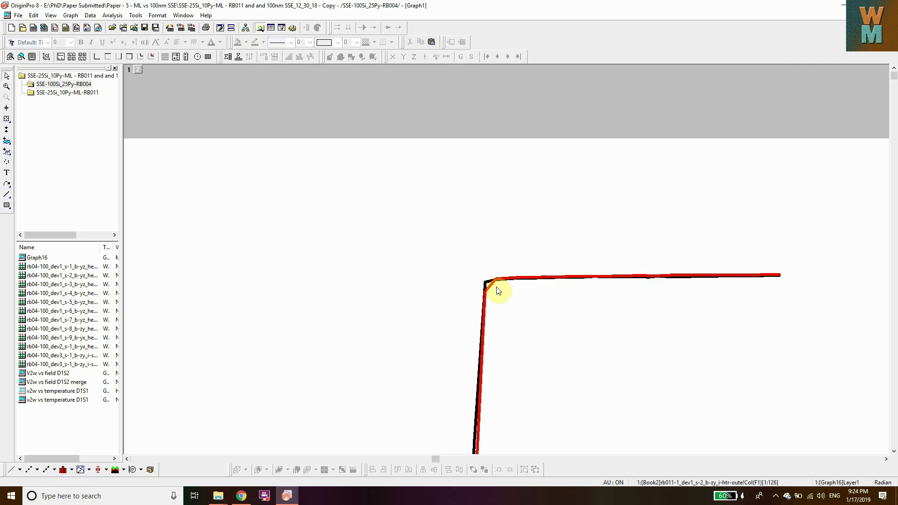
pyautogui.click(493, 290)
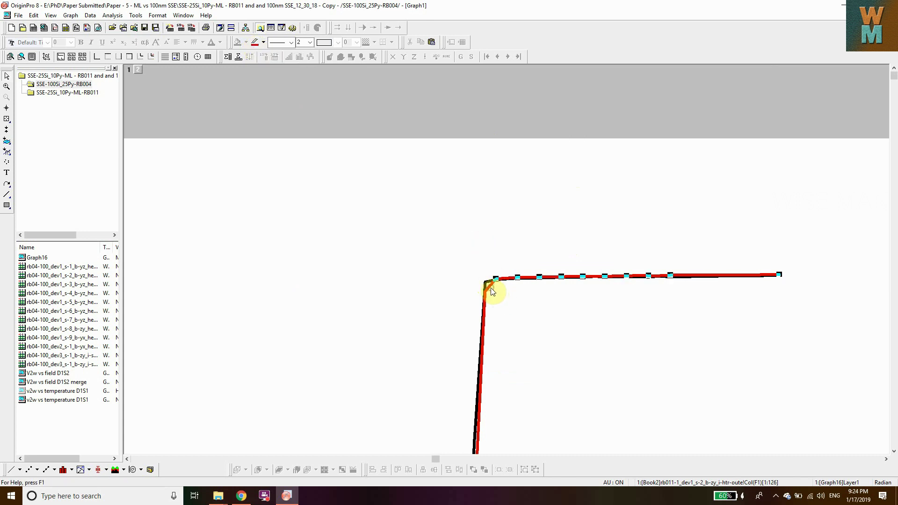
pyautogui.click(263, 42)
pyautogui.click(303, 69)
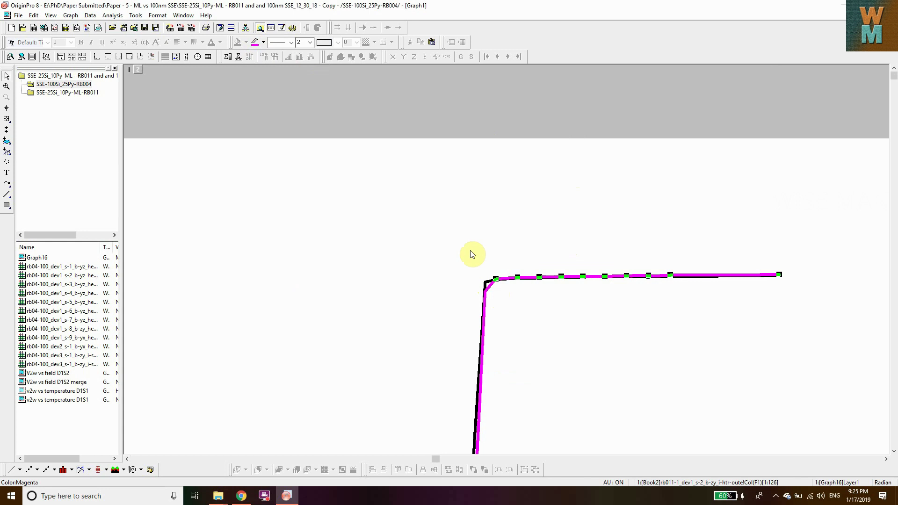
pyautogui.click(261, 44)
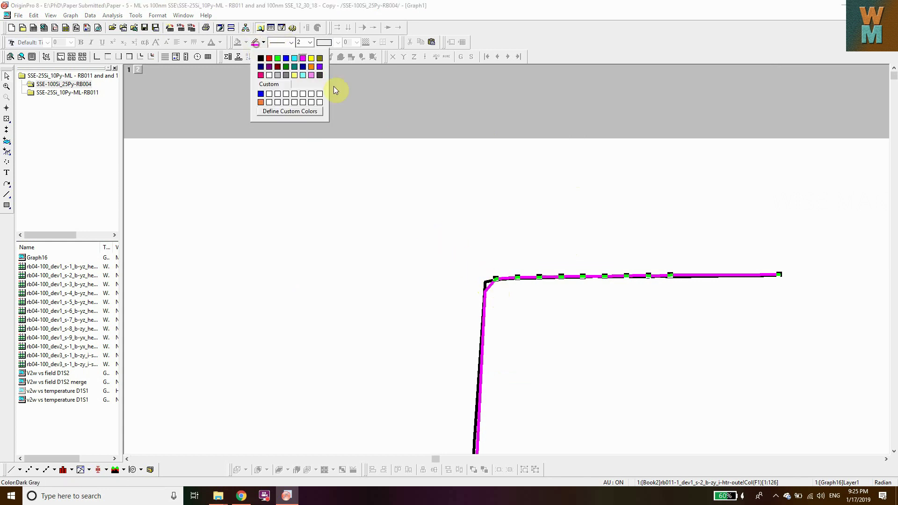
pyautogui.click(313, 67)
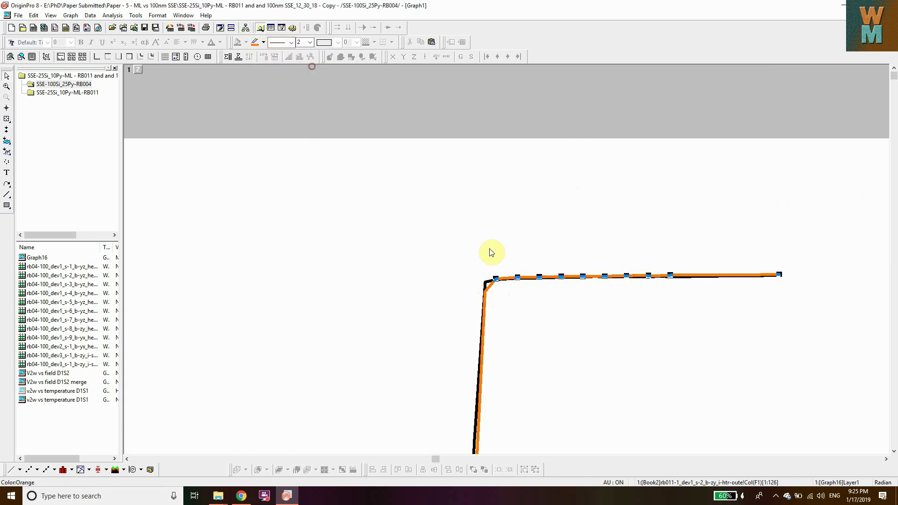
# Colour the other, black curve green, after trying yellow.
pyautogui.click(261, 43)
pyautogui.click(311, 69)
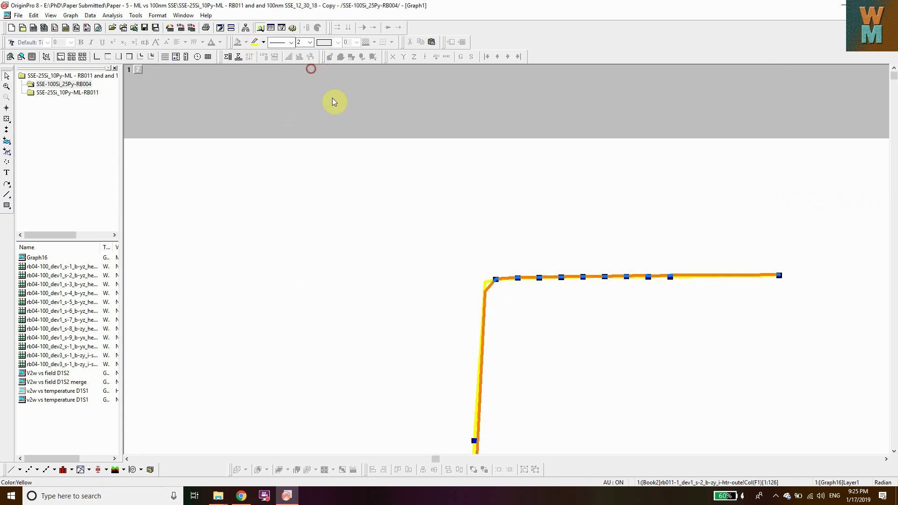
pyautogui.click(261, 42)
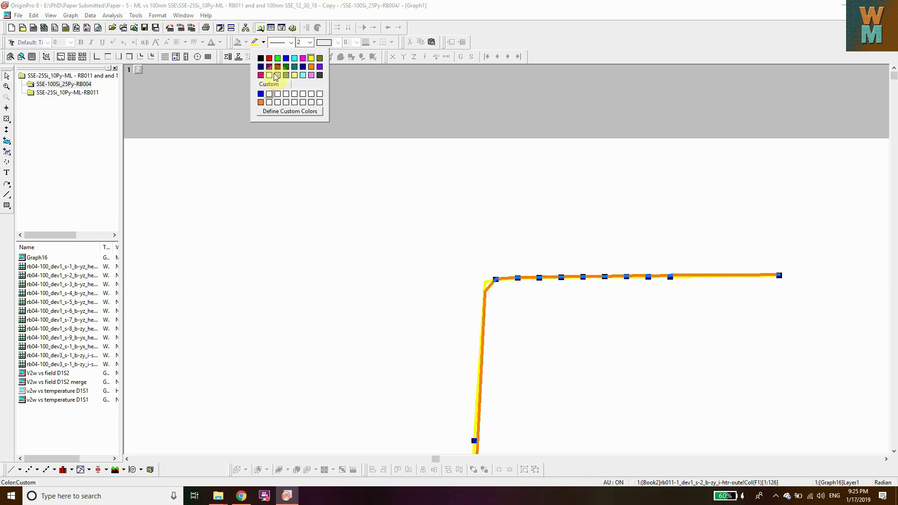
pyautogui.click(278, 59)
pyautogui.scroll(-3, 513, 260)
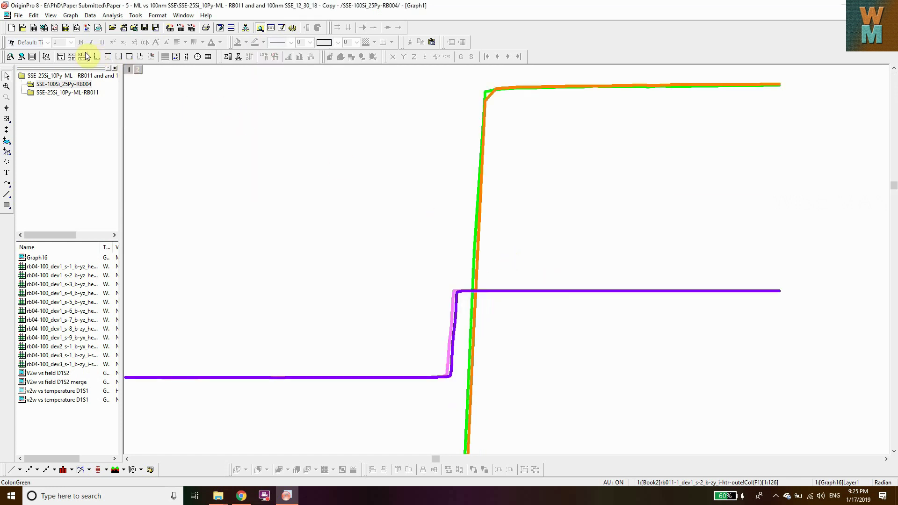
# Zoom back out and check the orange curve's group edit mode in Plot Details.
pyautogui.click(23, 58)
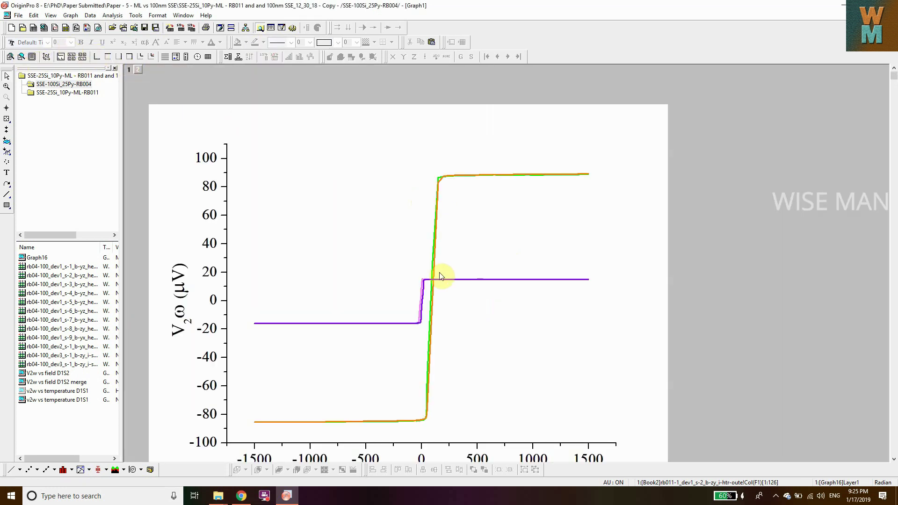
pyautogui.scroll(-1, 423, 290)
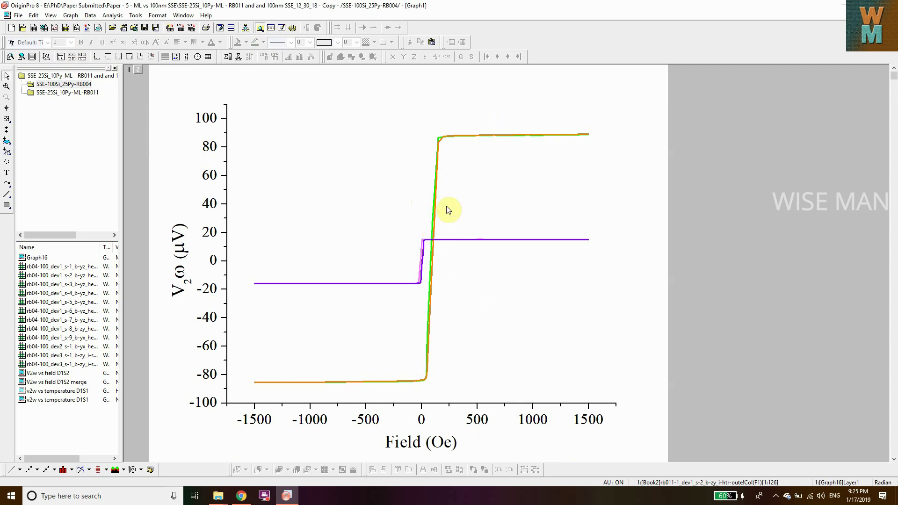
pyautogui.doubleClick(438, 167)
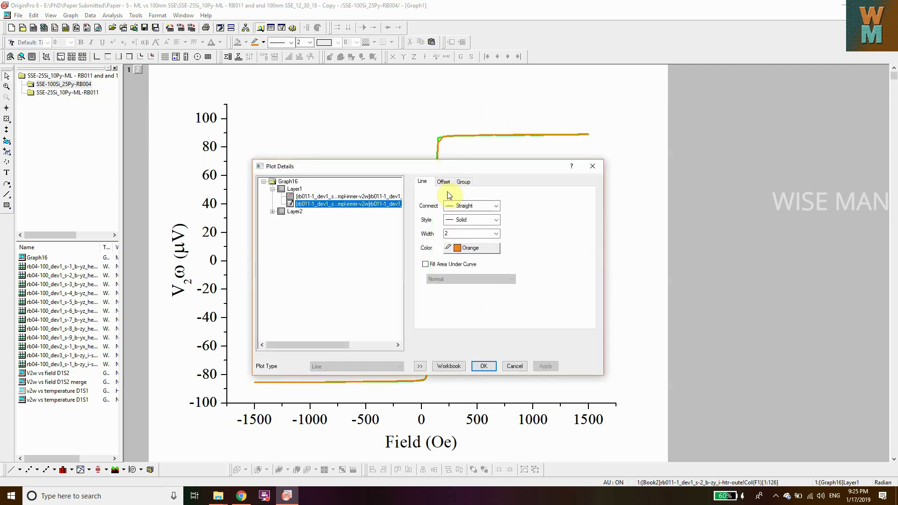
pyautogui.click(448, 184)
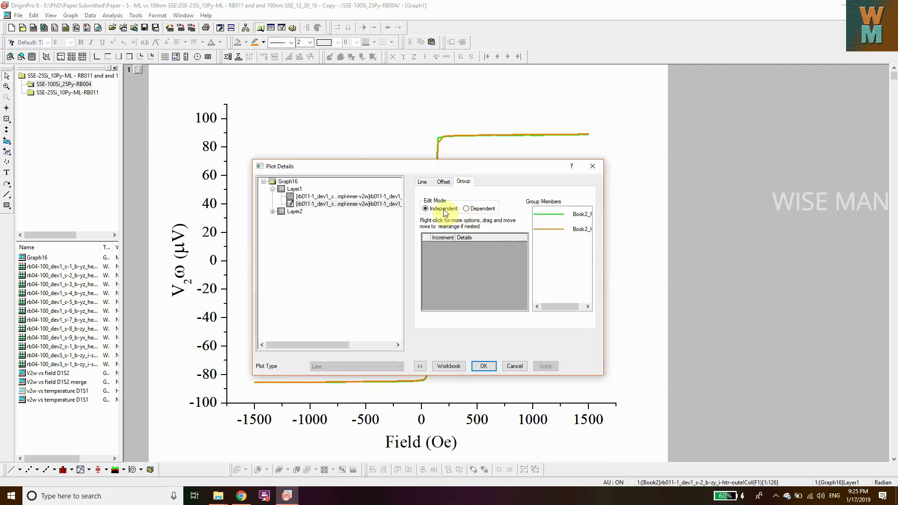
pyautogui.click(493, 368)
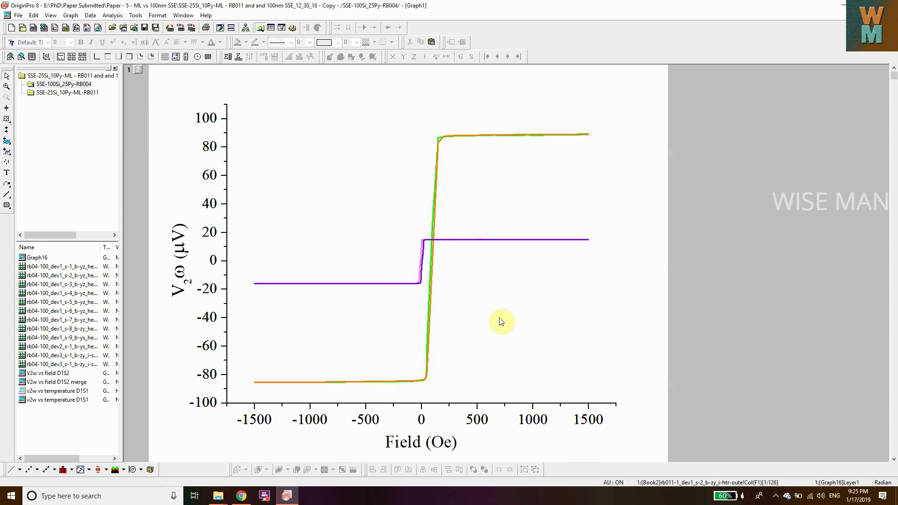